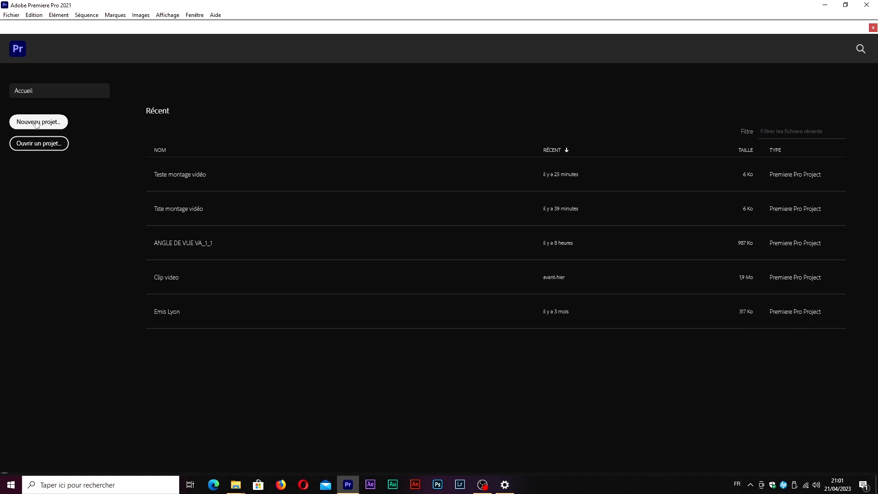
# Step: Create a project named "Teste montage vidéo", stored in a new folder named "Teste" on the Bureau
pyautogui.click(37, 122)
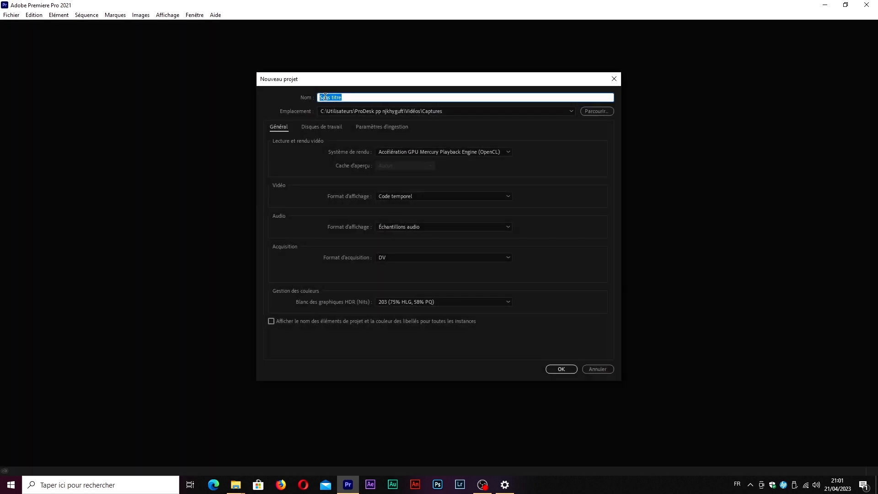
pyautogui.write('Teste montage vidéo')
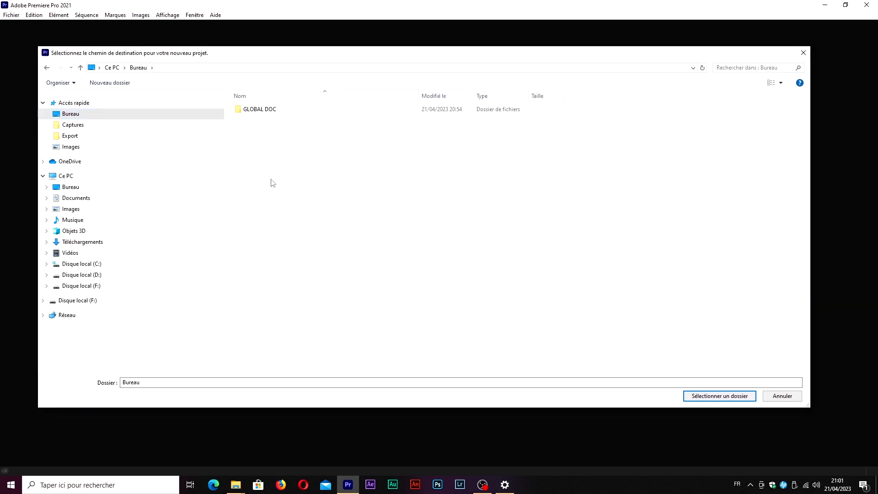
pyautogui.rightClick(271, 179)
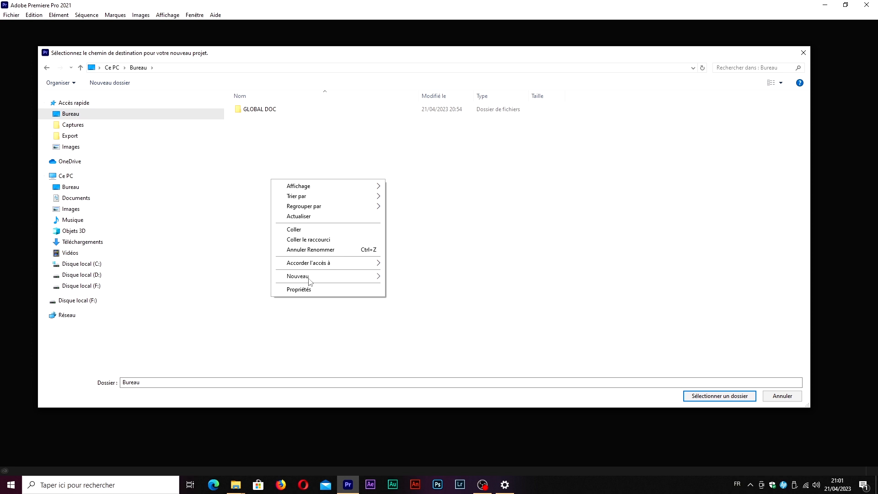
pyautogui.moveTo(308, 282)
pyautogui.click(448, 280)
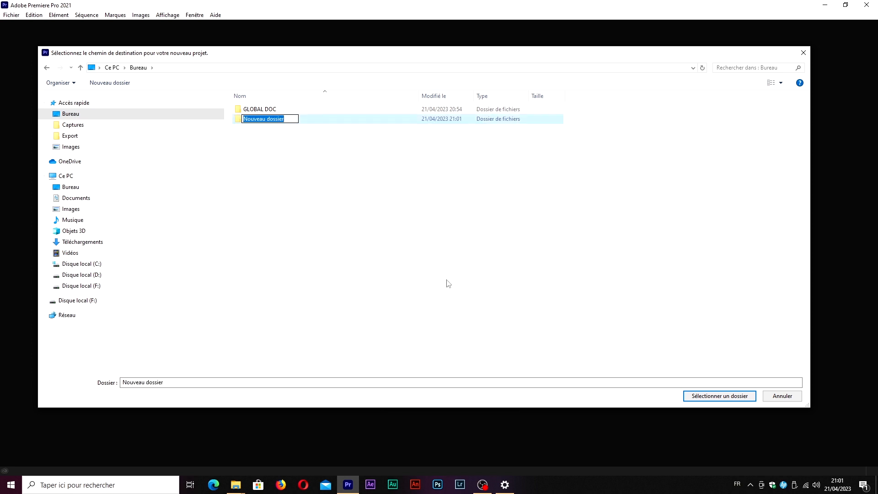
pyautogui.write('Teste')
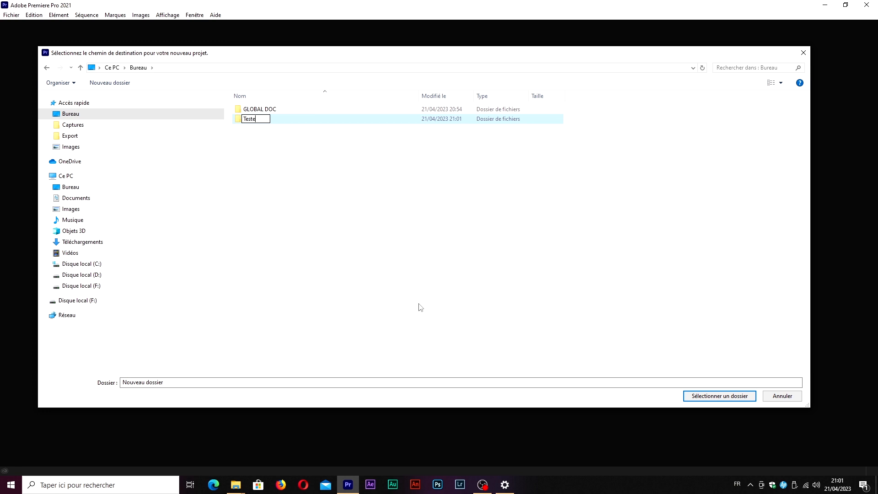
pyautogui.click(250, 131)
pyautogui.doubleClick(252, 120)
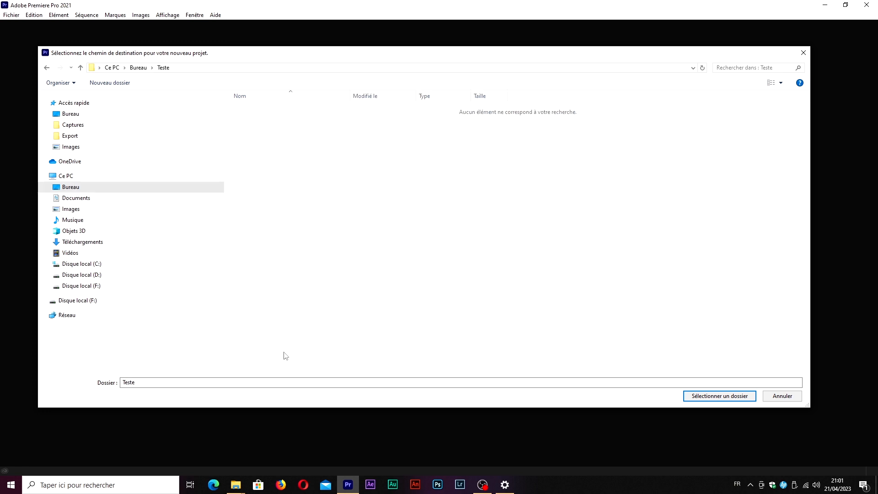
pyautogui.click(710, 396)
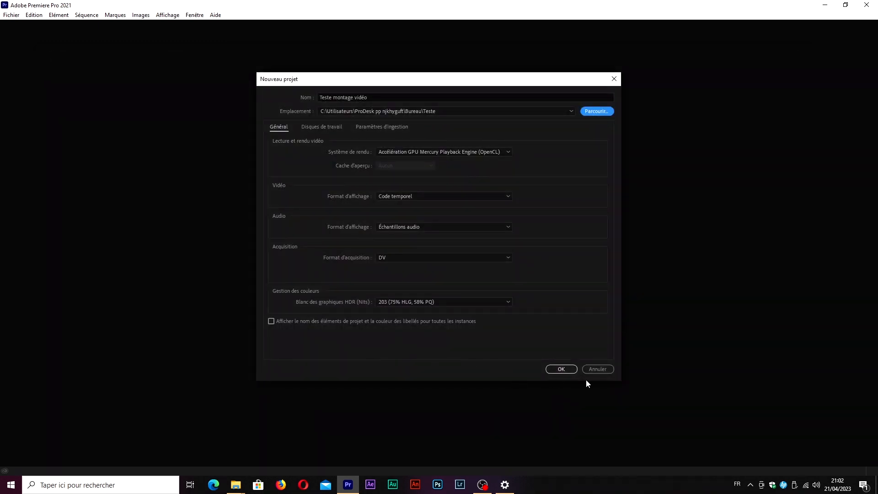
pyautogui.click(560, 368)
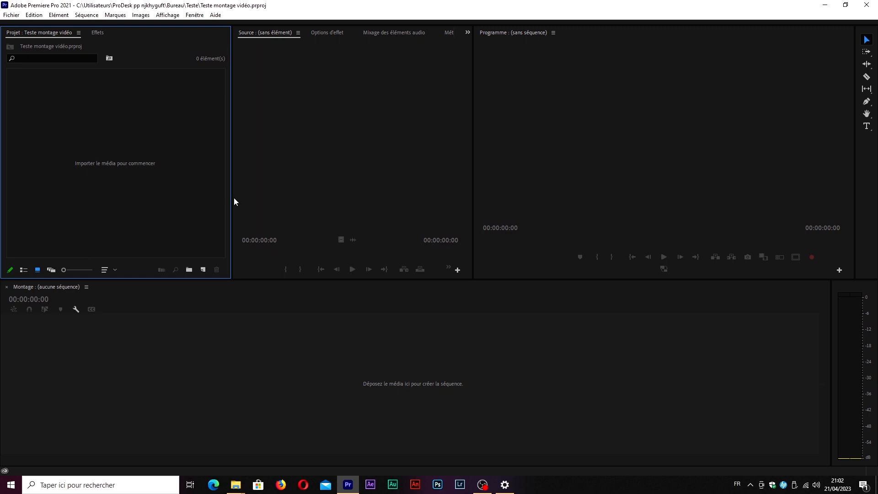
# Step: Create a sequence named "vidéo teste" with the AVCHD 1080i25 (50i) preset
pyautogui.click(12, 15)
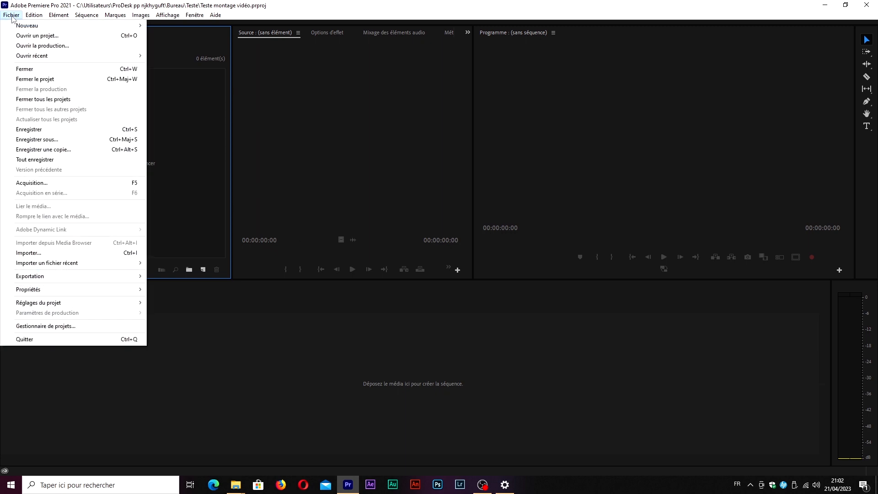
pyautogui.moveTo(12, 27)
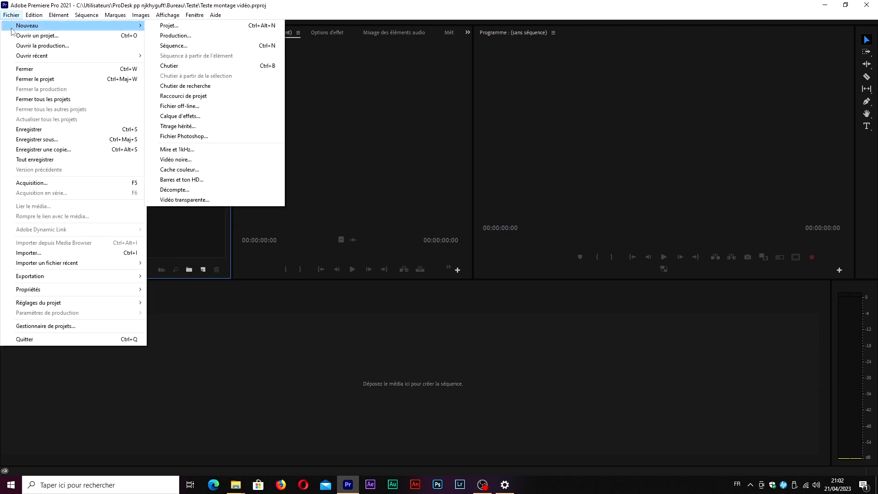
pyautogui.click(181, 46)
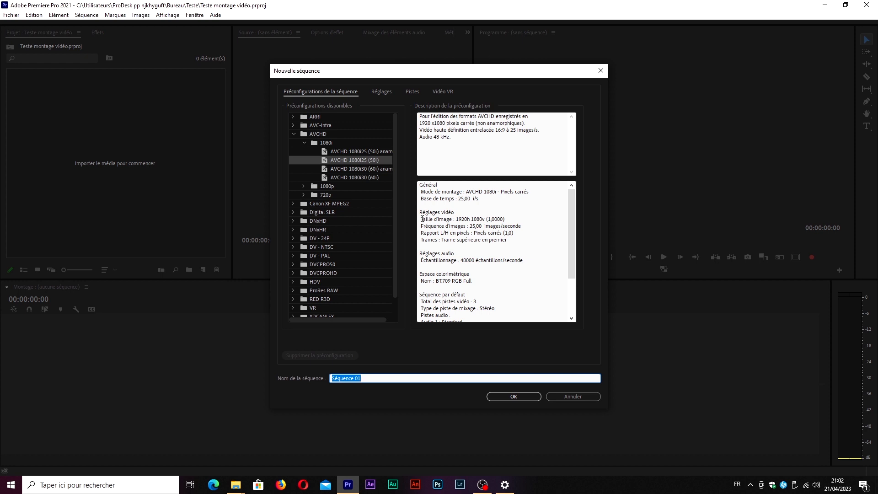
pyautogui.moveTo(423, 219); pyautogui.dragTo(506, 219)
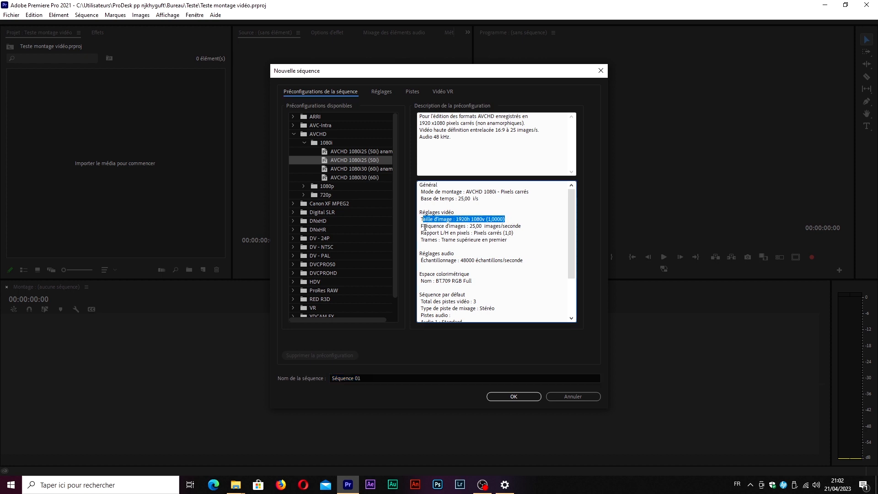
pyautogui.moveTo(422, 226); pyautogui.dragTo(514, 226)
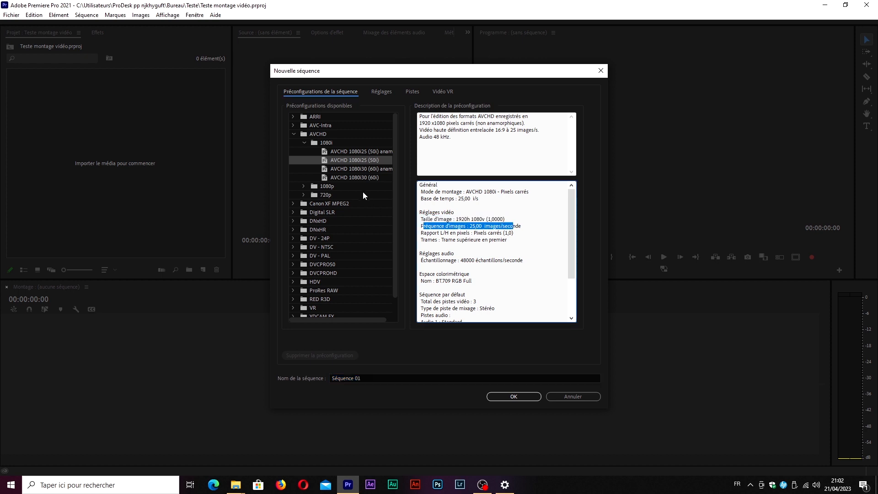
pyautogui.click(343, 162)
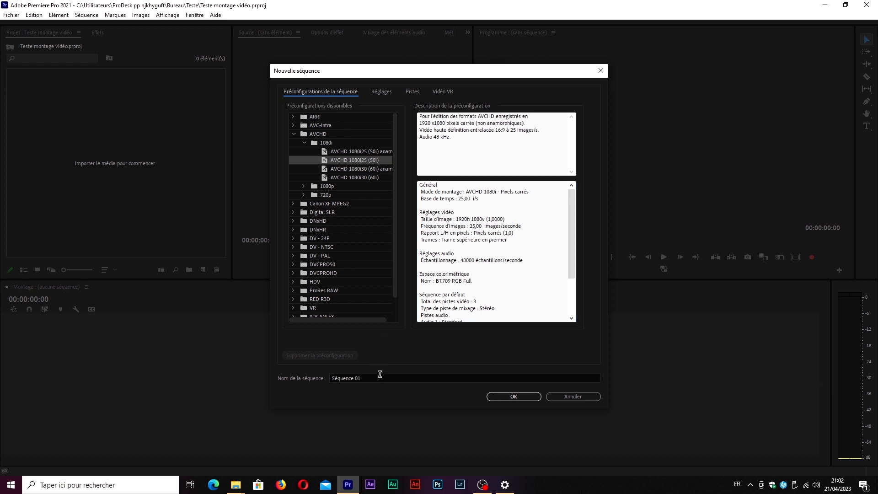
pyautogui.moveTo(367, 379); pyautogui.dragTo(314, 380)
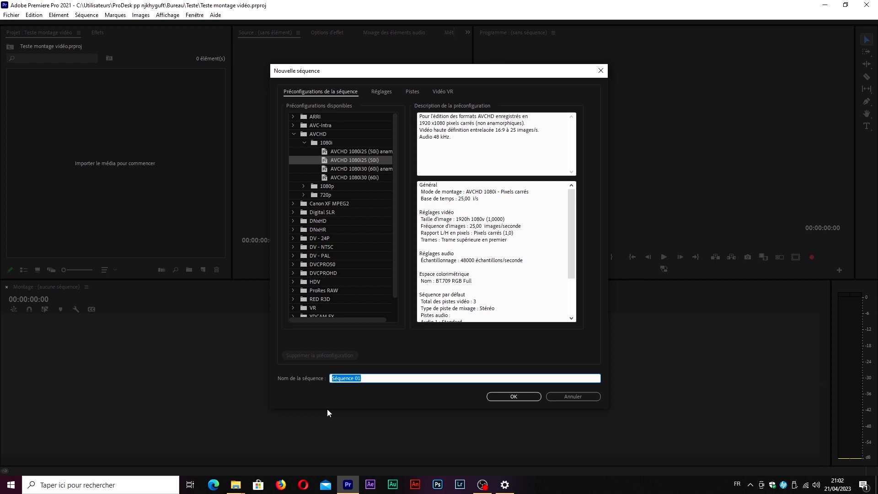
pyautogui.write('vidéo teste')
pyautogui.press('Return')
# Step: Import the image Imag.jpg from the Bureau into the project
pyautogui.click(11, 16)
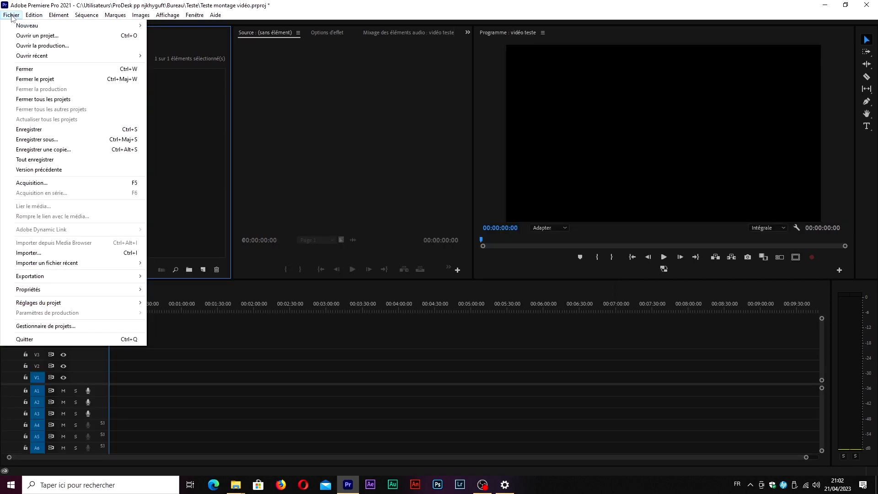
pyautogui.click(47, 254)
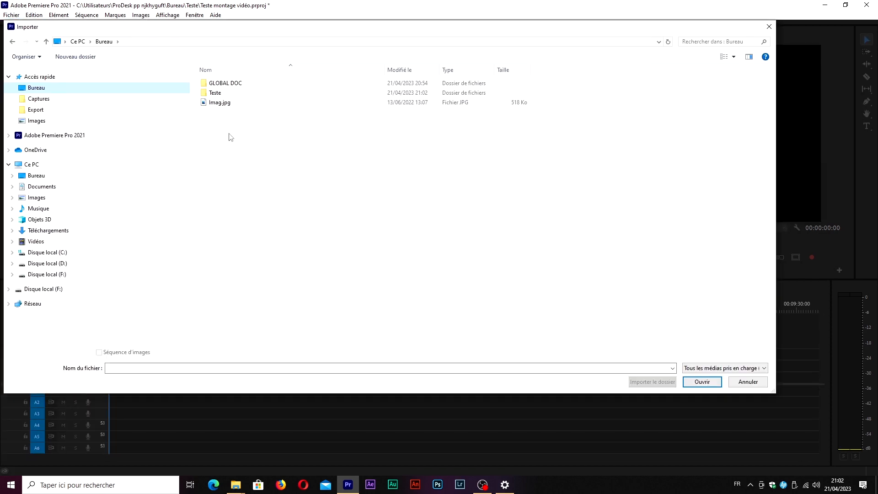
pyautogui.click(212, 105)
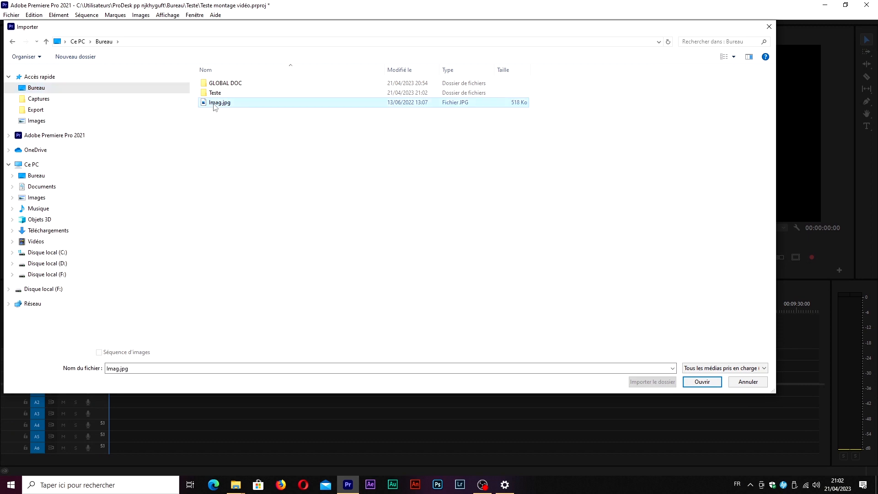
pyautogui.click(698, 384)
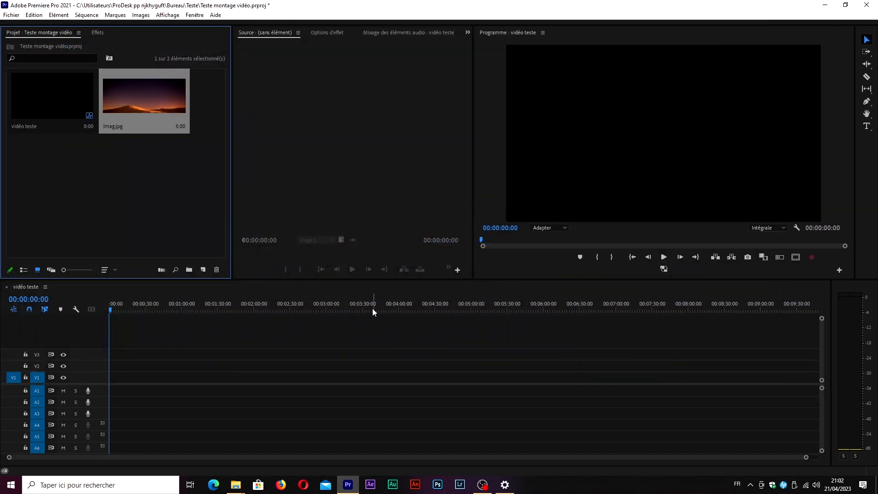
# Step: Open Imag.jpg in the Source monitor, widening the monitor on both sides and fitting its time ruler to the full range
pyautogui.doubleClick(145, 108)
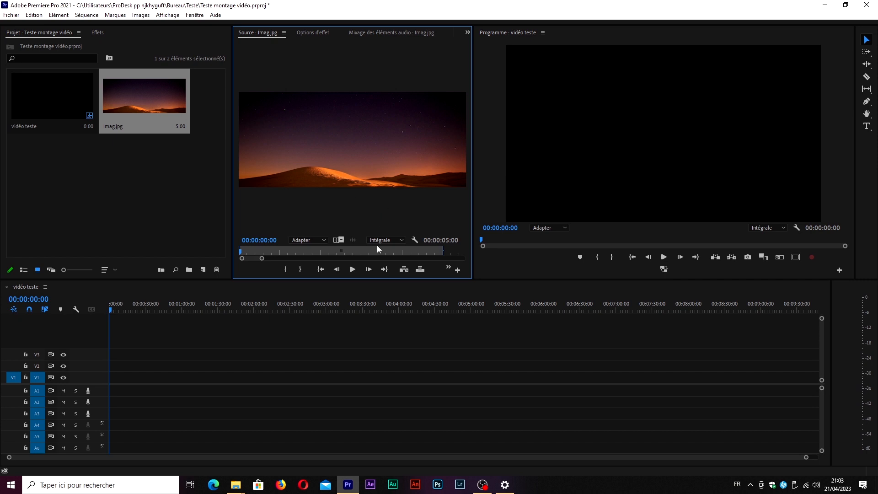
pyautogui.moveTo(232, 128); pyautogui.dragTo(203, 153)
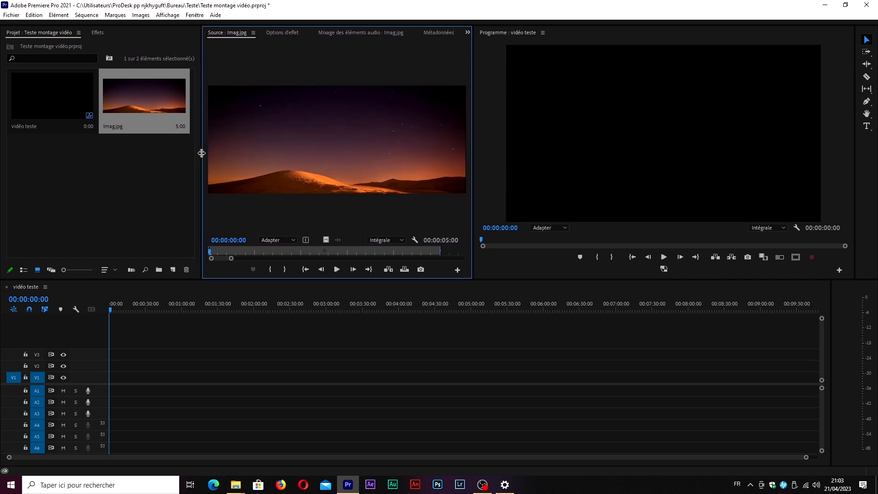
pyautogui.moveTo(474, 155); pyautogui.dragTo(497, 151)
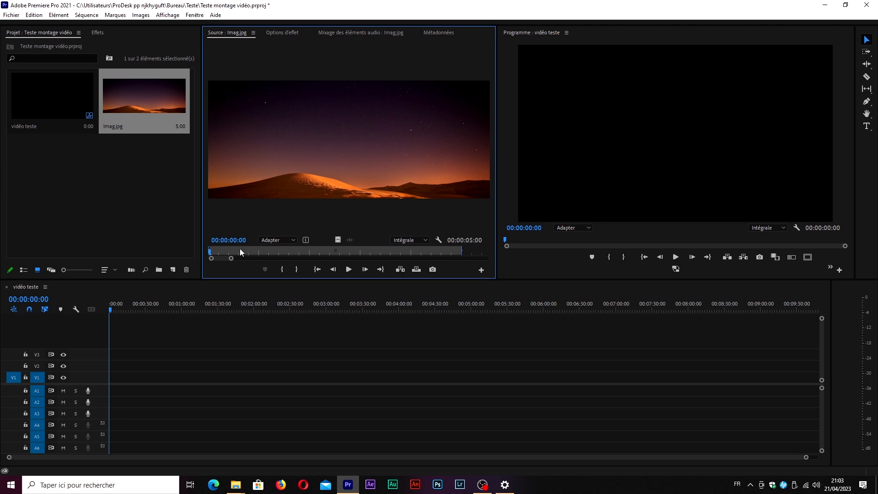
pyautogui.moveTo(231, 260); pyautogui.dragTo(498, 256)
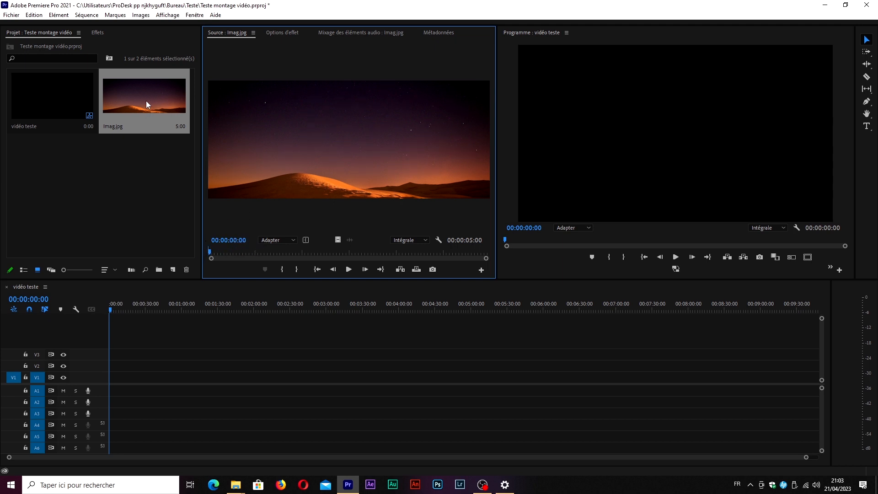
# Step: Place Imag.jpg on track V1 at about 00:01:40 and extend the clip's end to about 00:01:47
pyautogui.moveTo(147, 101); pyautogui.dragTo(240, 382)
pyautogui.click(231, 314)
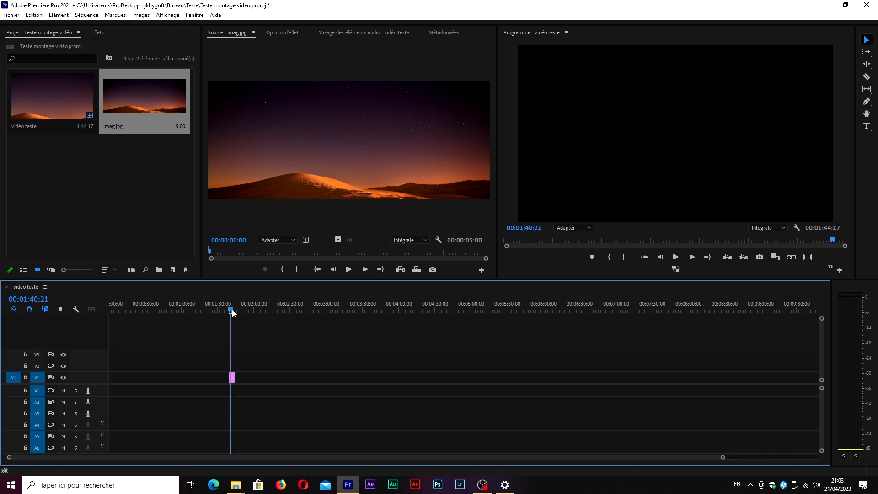
pyautogui.moveTo(723, 459); pyautogui.dragTo(144, 457)
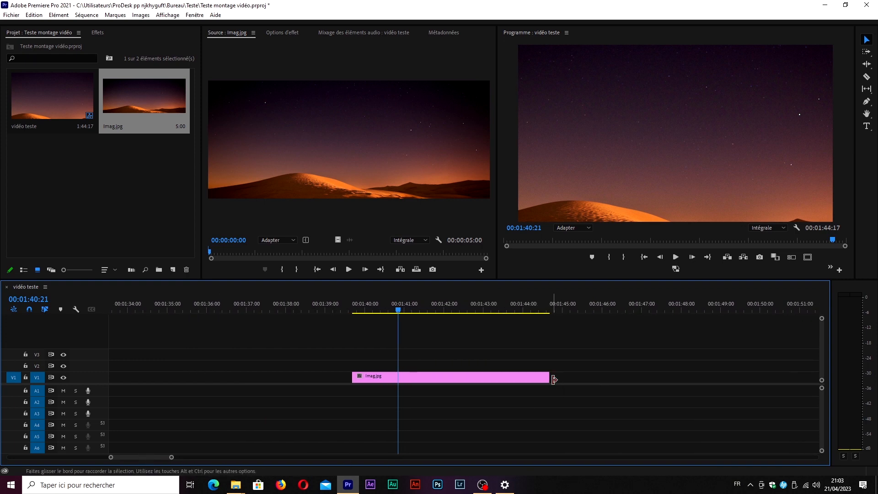
pyautogui.moveTo(551, 378); pyautogui.dragTo(642, 381)
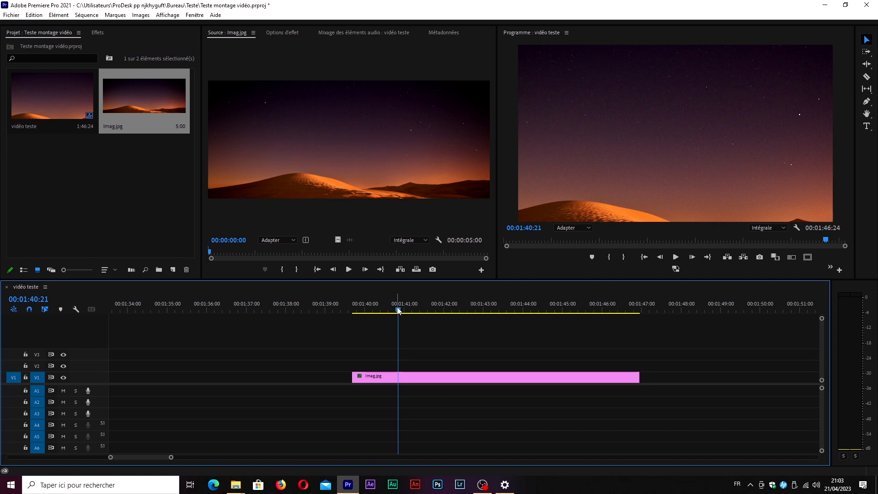
# Step: Examine the image at 00:01:41:08 in a maximized Program monitor, then restore the layout
pyautogui.moveTo(411, 314); pyautogui.dragTo(417, 313)
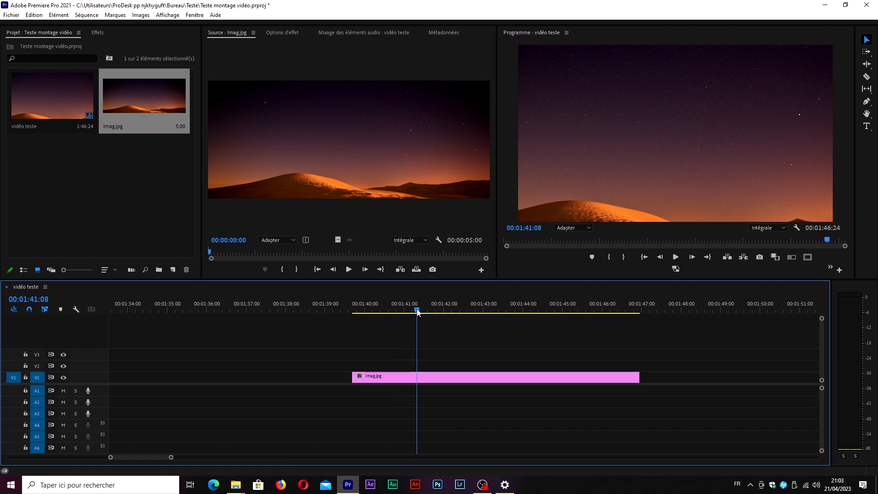
pyautogui.press('`')
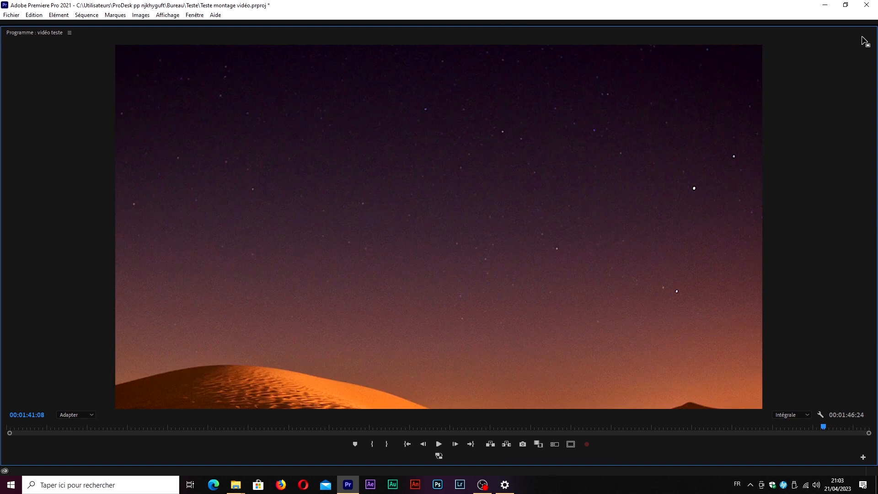
pyautogui.press('`')
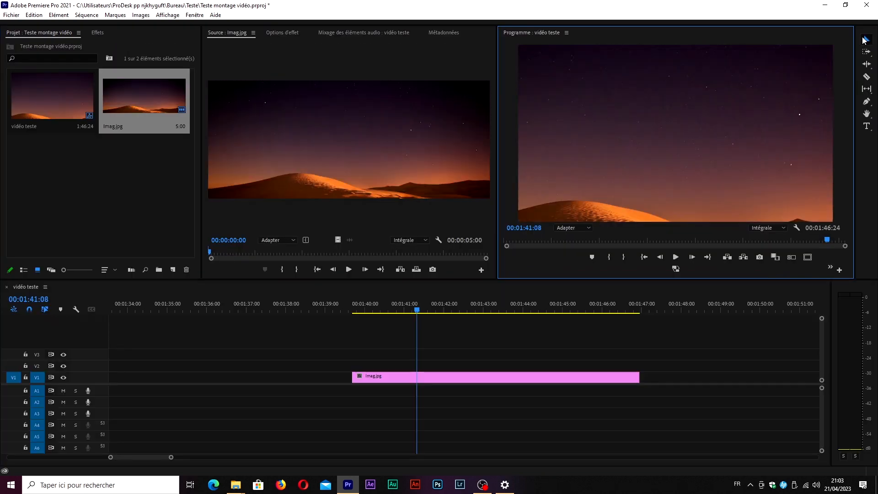
# Step: Set the Imag.jpg clip's scale (Echelle) to 56 in its effect options so its width fits the frame
pyautogui.click(424, 381)
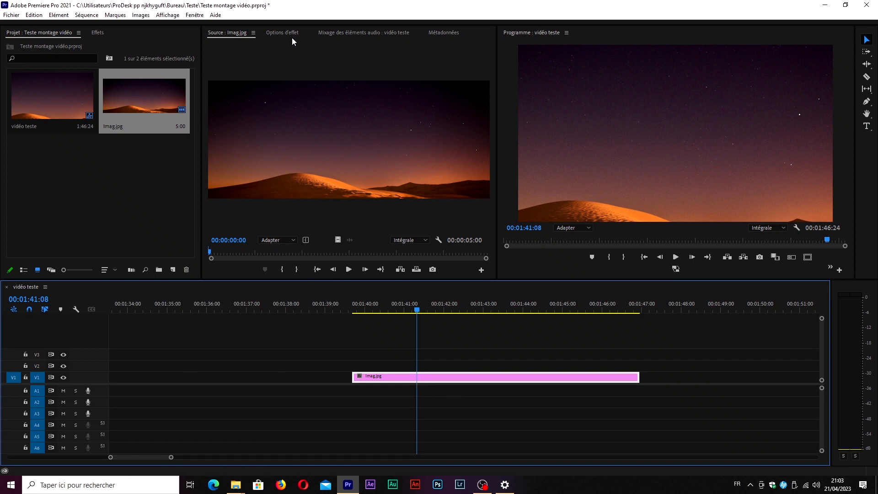
pyautogui.click(280, 33)
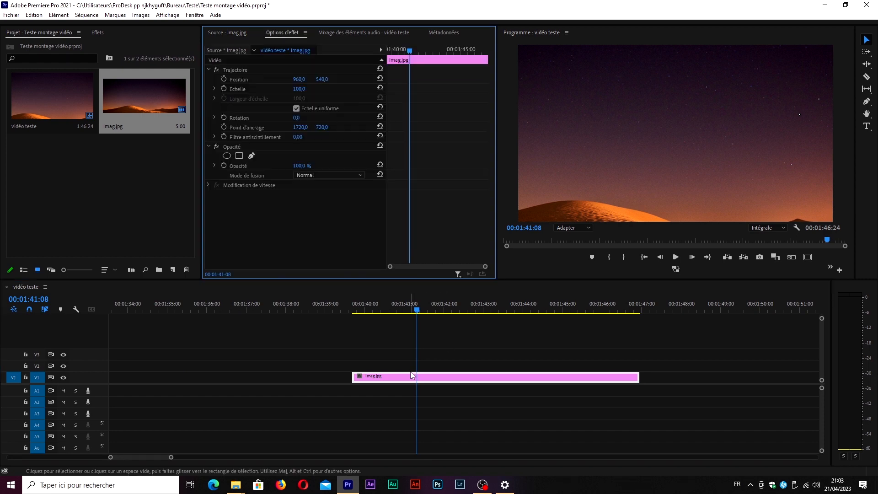
pyautogui.click(299, 89)
pyautogui.moveTo(298, 89); pyautogui.dragTo(279, 88)
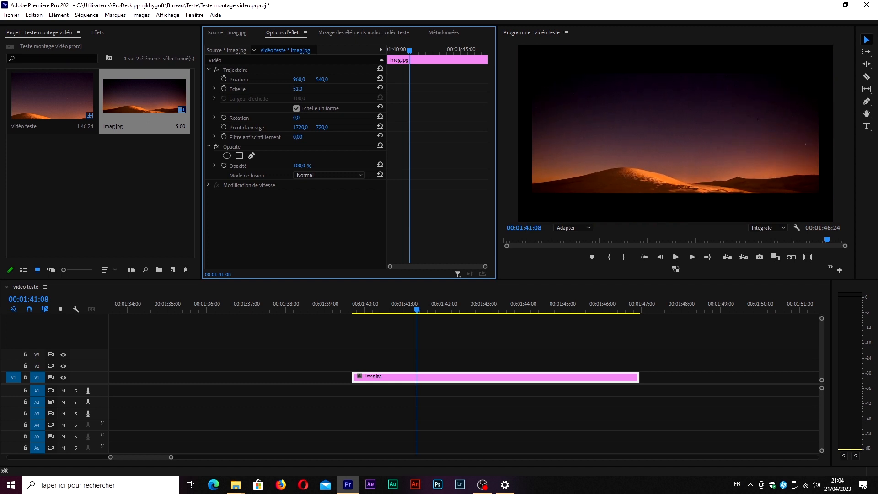
pyautogui.moveTo(278, 88); pyautogui.dragTo(305, 89)
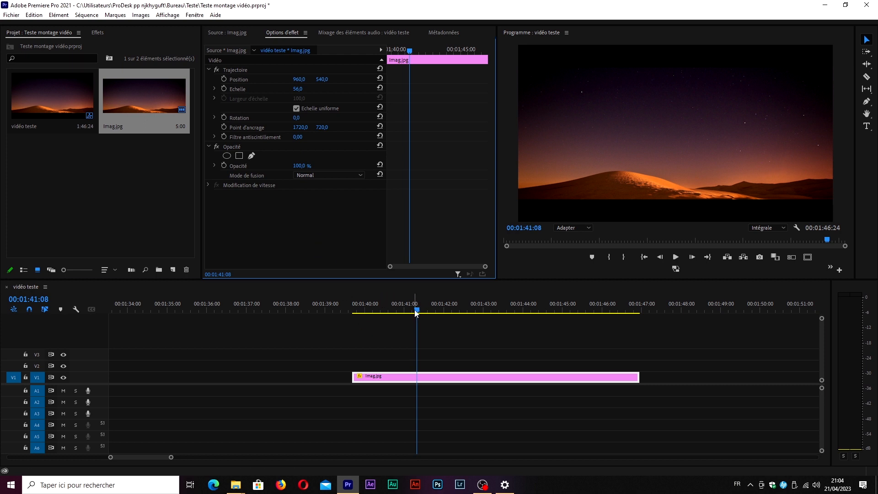
# Step: Set the Imag.jpg clip's scale (Echelle) to 45 with the playhead at 00:01:41:14
pyautogui.moveTo(416, 310)
pyautogui.mouseDown()
pyautogui.moveTo(393, 311)
pyautogui.moveTo(425, 319)
pyautogui.mouseUp()
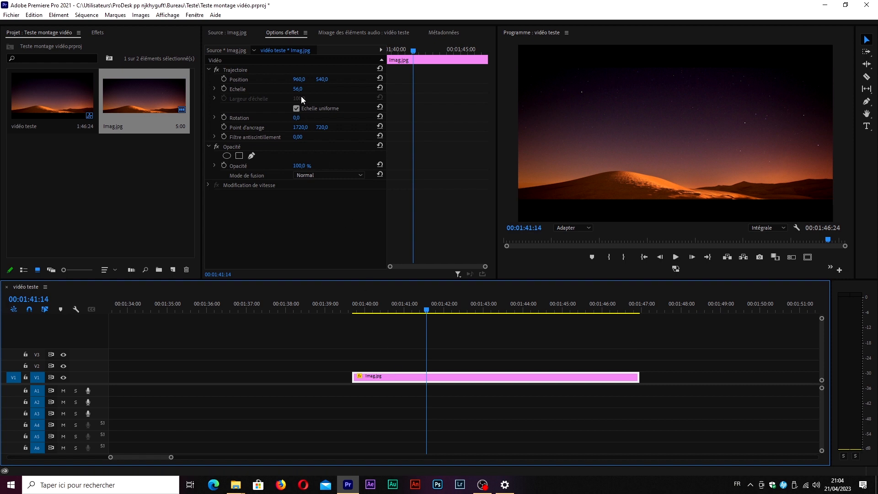
pyautogui.moveTo(299, 88); pyautogui.dragTo(294, 89)
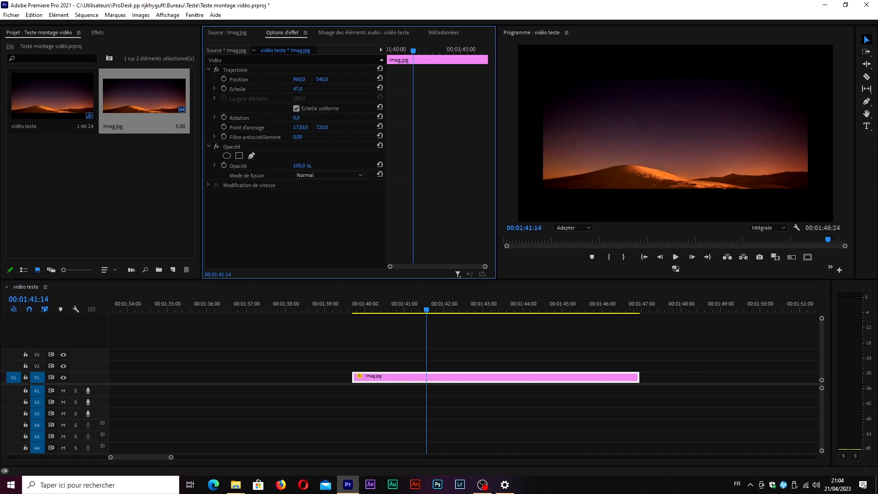
pyautogui.click(299, 89)
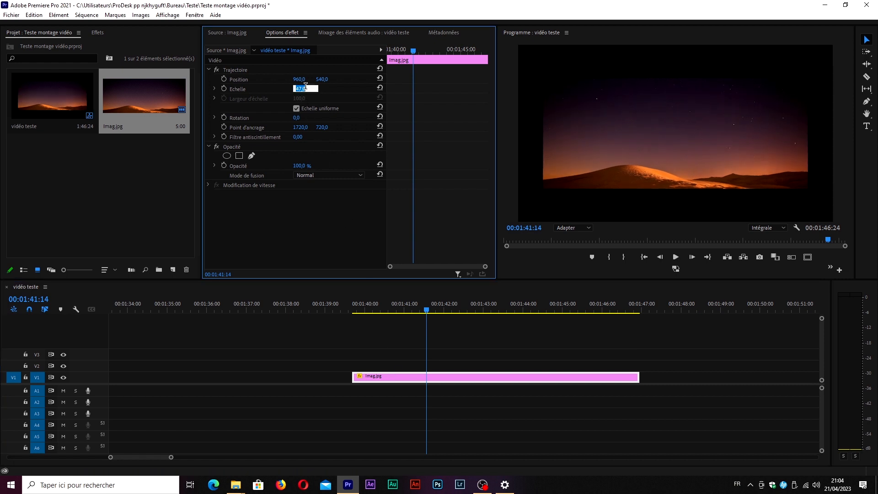
pyautogui.write('45')
pyautogui.press('Return')
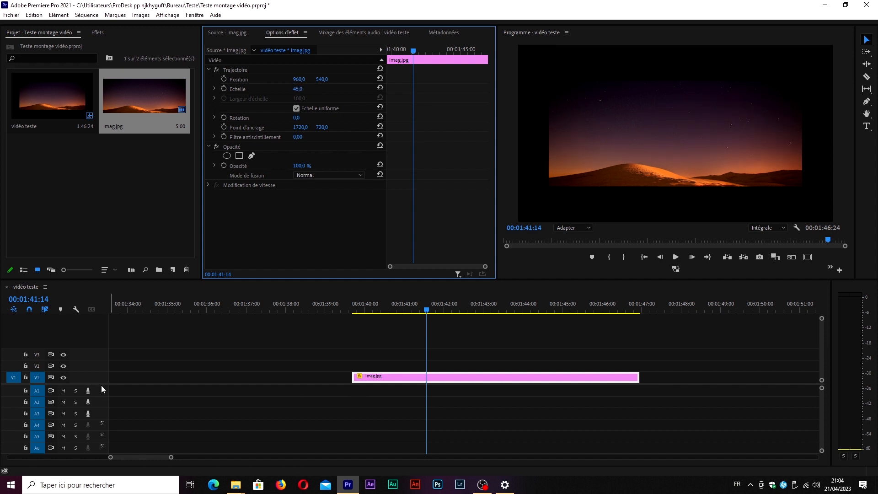
# Step: Lower the divider between the video and audio tracks, duplicate the Imag.jpg clip directly above onto V2, and open the copy in the Source monitor
pyautogui.moveTo(101, 384); pyautogui.dragTo(101, 403)
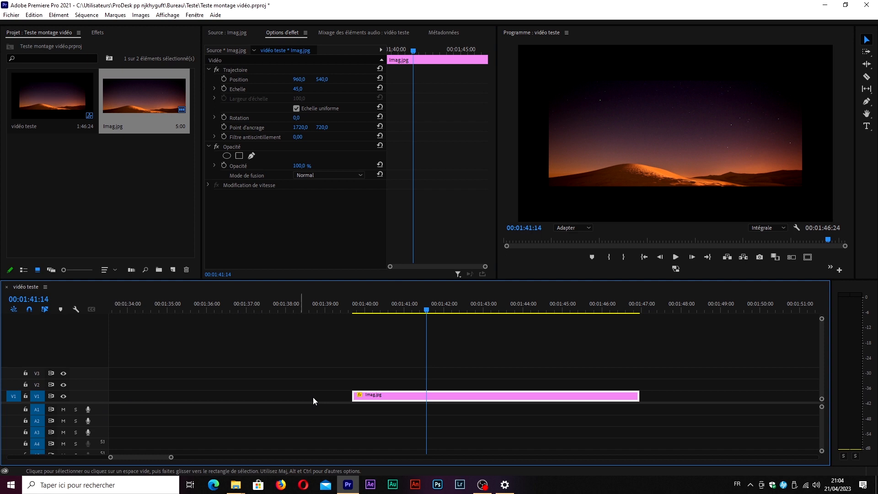
pyautogui.moveTo(393, 401); pyautogui.dragTo(397, 385)
pyautogui.doubleClick(397, 386)
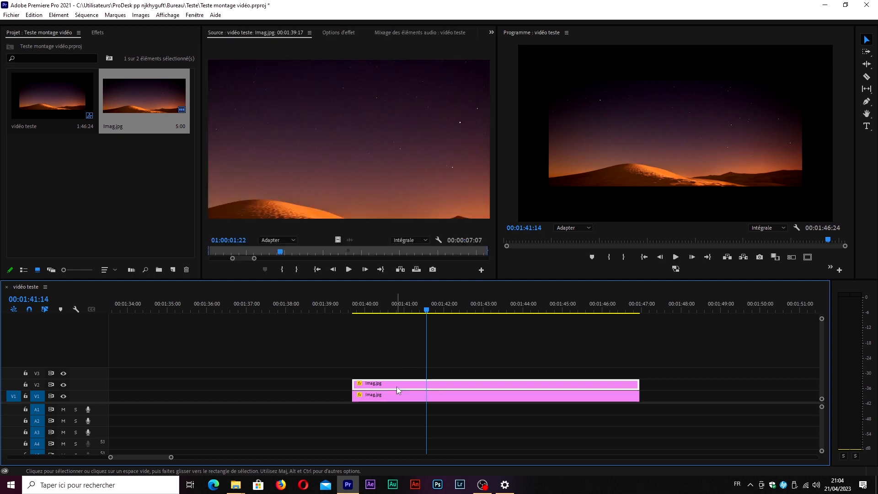
# Step: Change the label colour (Libellé) of the Imag.jpg clip on V1 to light purple
pyautogui.click(409, 399)
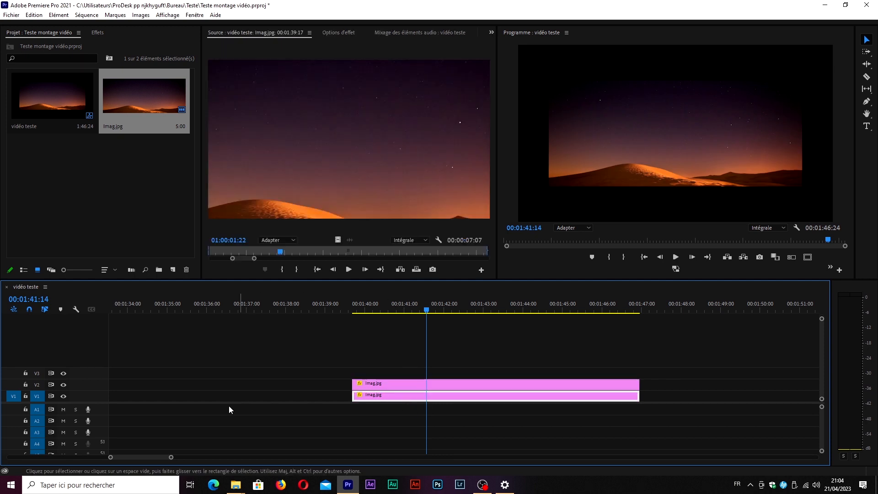
pyautogui.rightClick(396, 400)
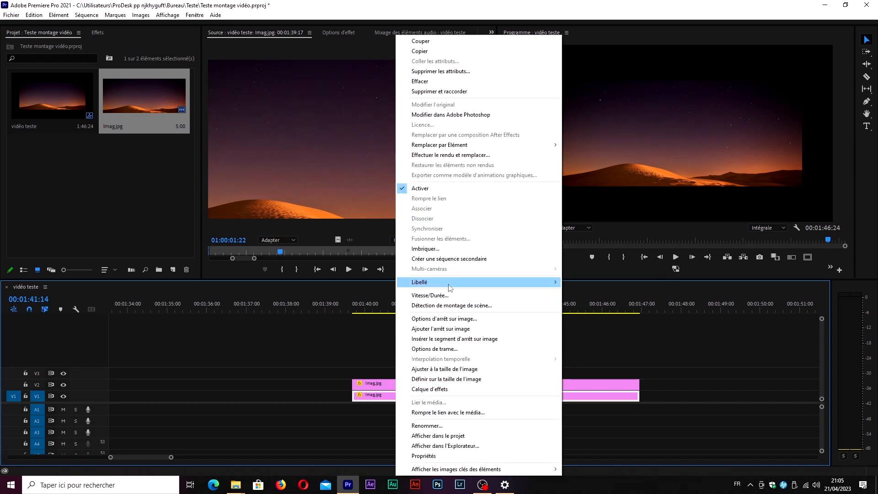
pyautogui.moveTo(520, 284)
pyautogui.click(596, 299)
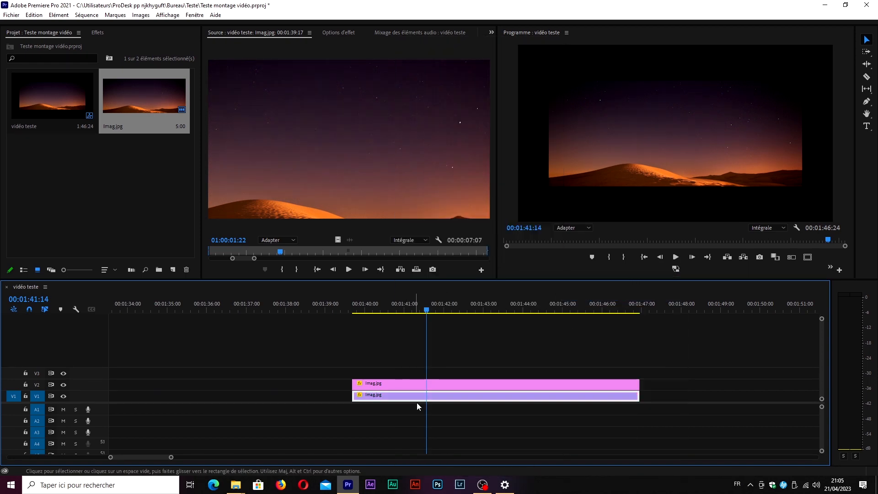
# Step: Enlarge the Imag.jpg clip on V1 to a scale (Echelle) of 79 so it fills the frame behind the V2 copy
pyautogui.click(410, 399)
pyautogui.click(335, 32)
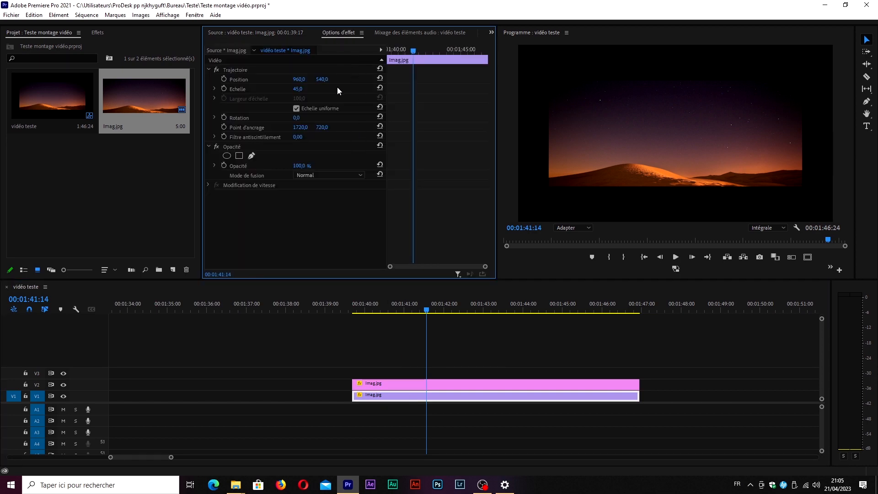
pyautogui.moveTo(298, 89); pyautogui.dragTo(307, 89)
pyautogui.moveTo(298, 90); pyautogui.dragTo(302, 89)
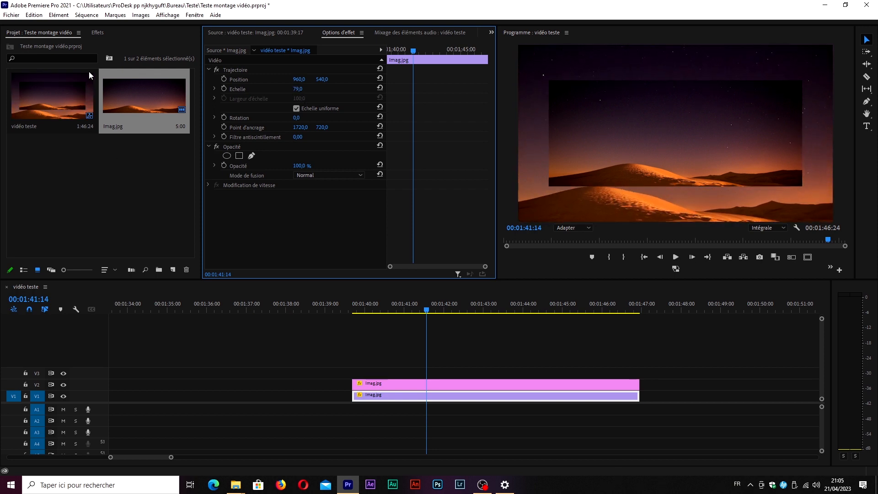
# Step: Search the effects for "flou" and apply Flou gaussien to the Imag.jpg clip on V1
pyautogui.click(97, 33)
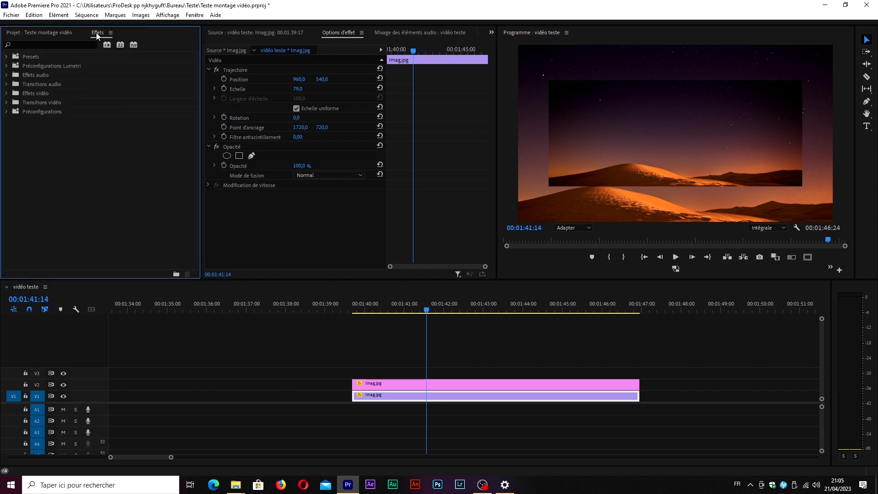
pyautogui.click(30, 43)
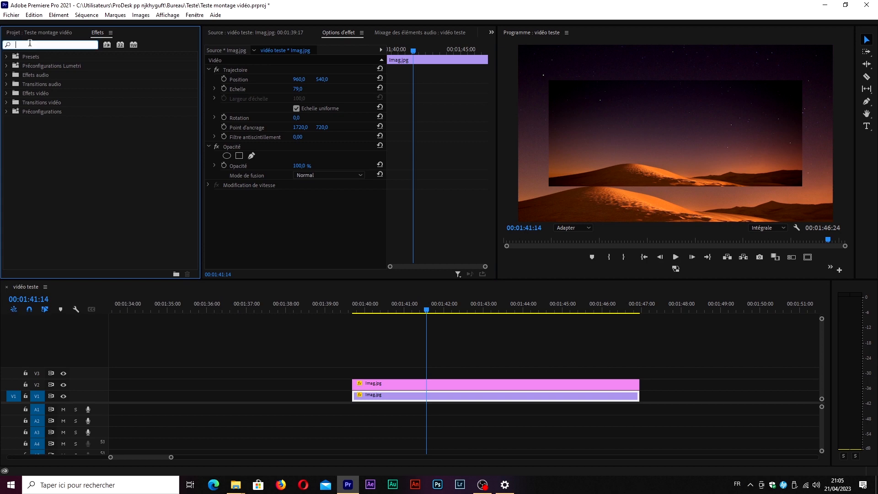
pyautogui.write('flou')
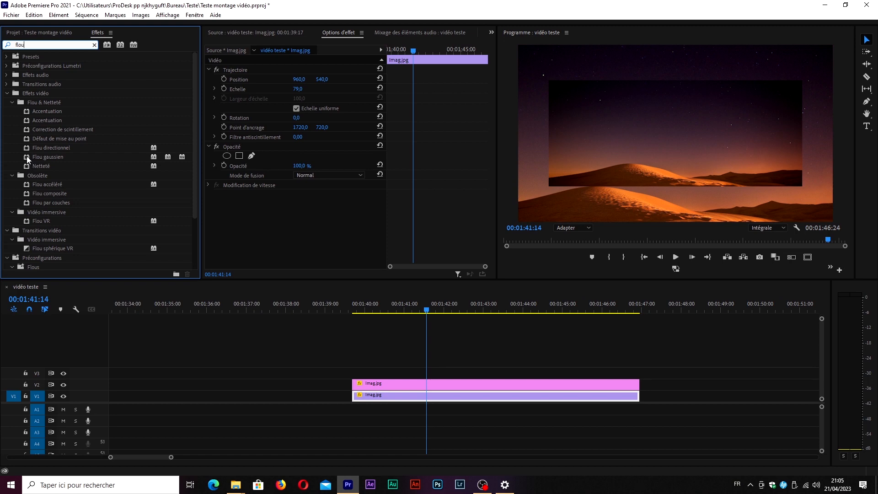
pyautogui.moveTo(27, 156); pyautogui.dragTo(398, 396)
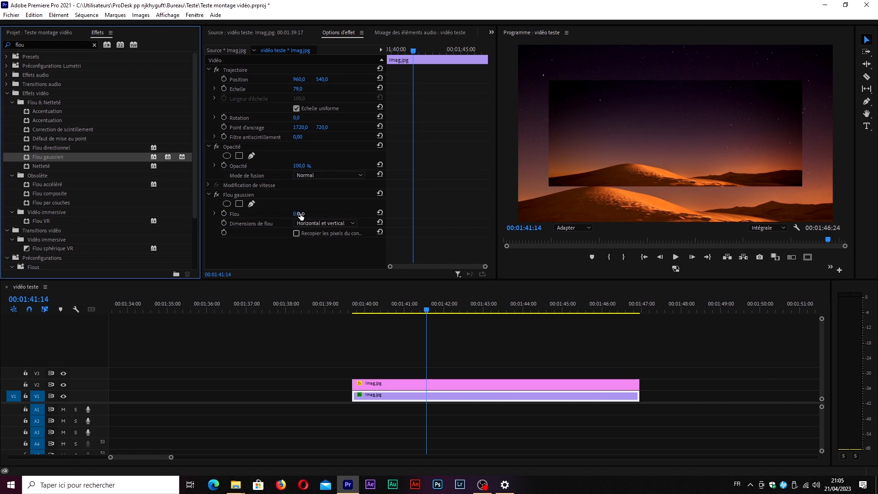
# Step: Set the Flou amount of the V1 clip's Flou gaussien effect to 70 after trying stronger blur values
pyautogui.moveTo(299, 216); pyautogui.dragTo(351, 216)
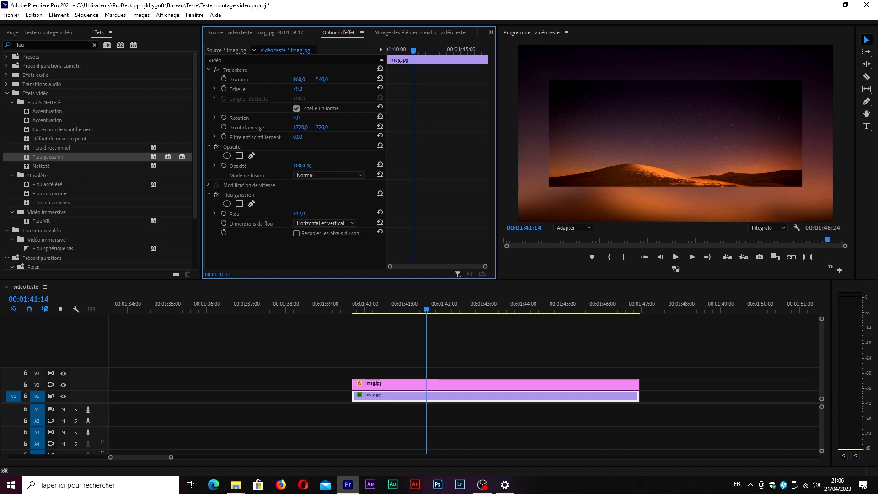
pyautogui.moveTo(443, 216); pyautogui.dragTo(330, 217)
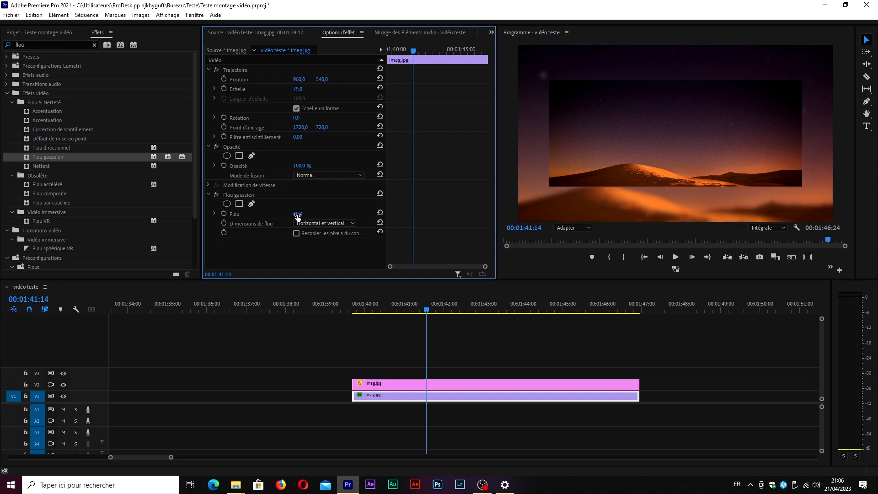
pyautogui.click(298, 214)
pyautogui.write('70')
pyautogui.press('Return')
# Step: Search the effects for "noir bla" and apply Noir & blanc to the Imag.jpg clip on V1
pyautogui.click(95, 45)
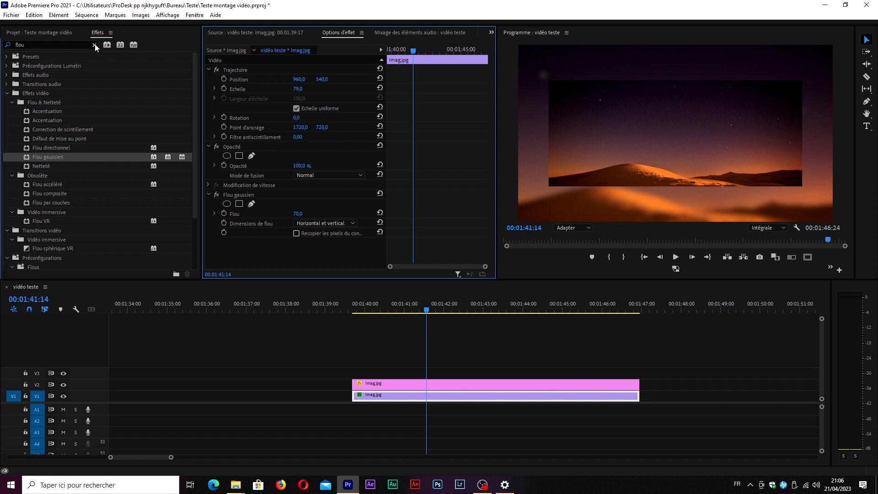
pyautogui.click(17, 45)
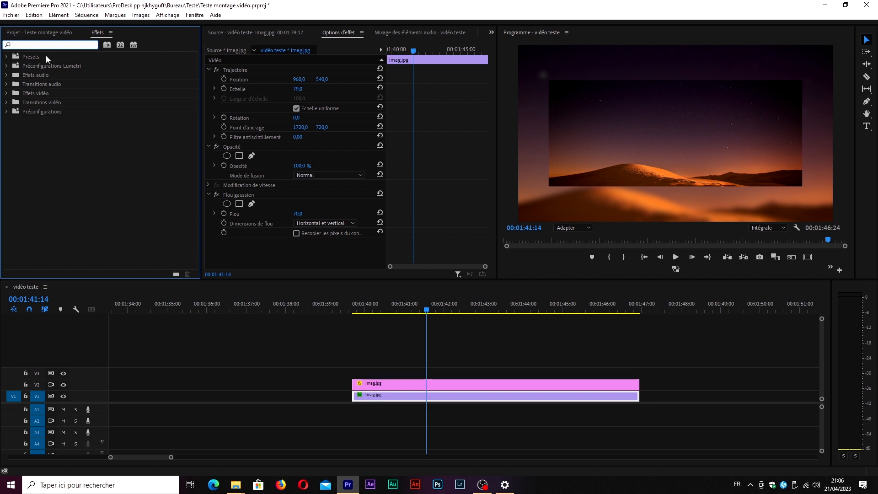
pyautogui.write('noir')
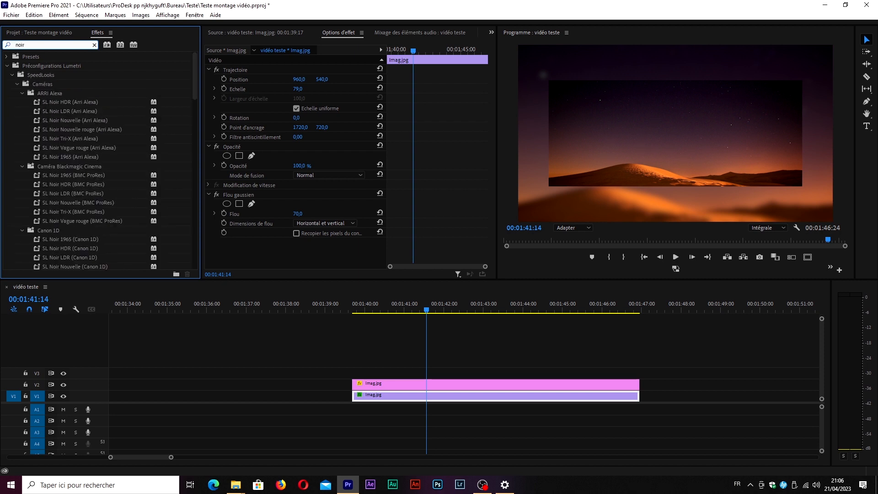
pyautogui.write(' bla')
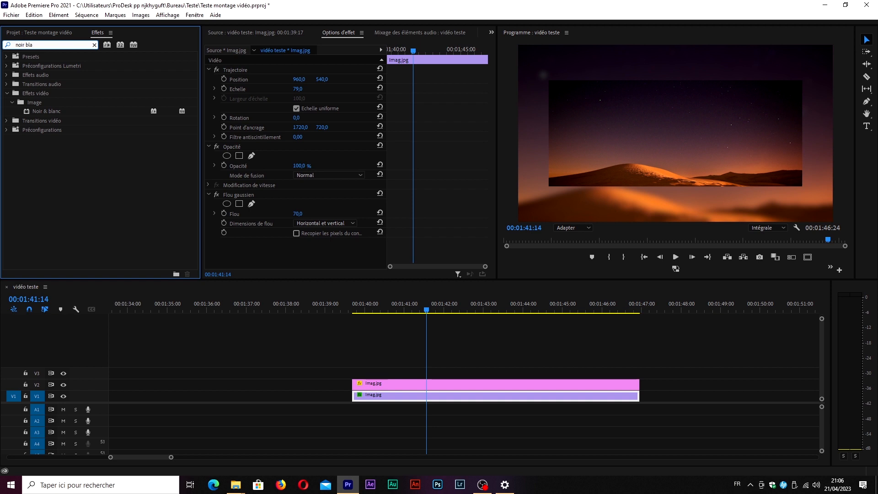
pyautogui.moveTo(31, 112); pyautogui.dragTo(409, 397)
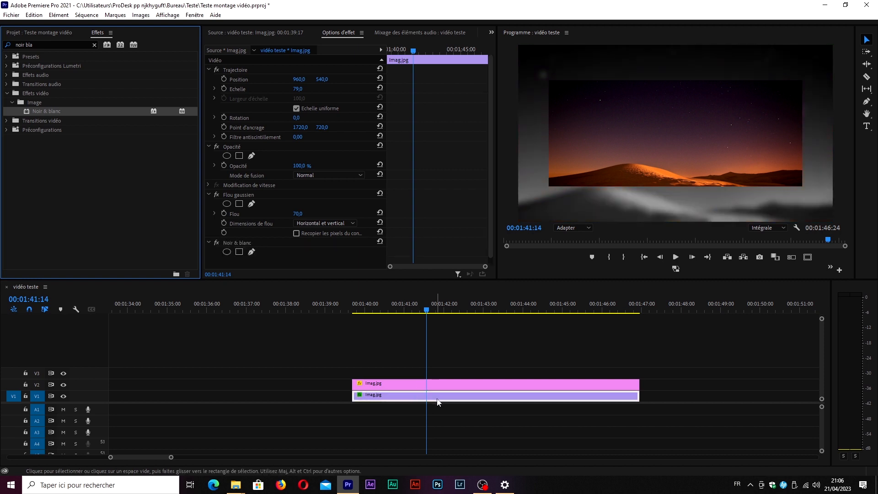
# Step: Set the scale (Echelle) of the Imag.jpg clip on V2 to 50
pyautogui.click(420, 384)
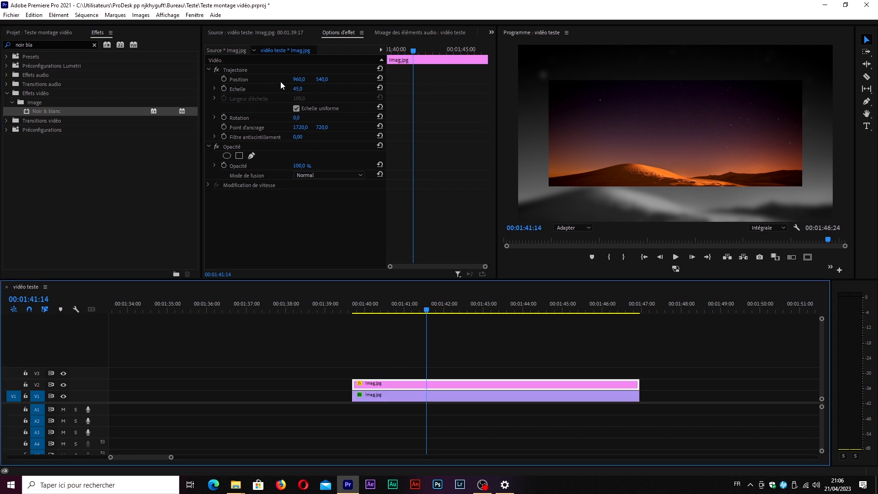
pyautogui.click(299, 90)
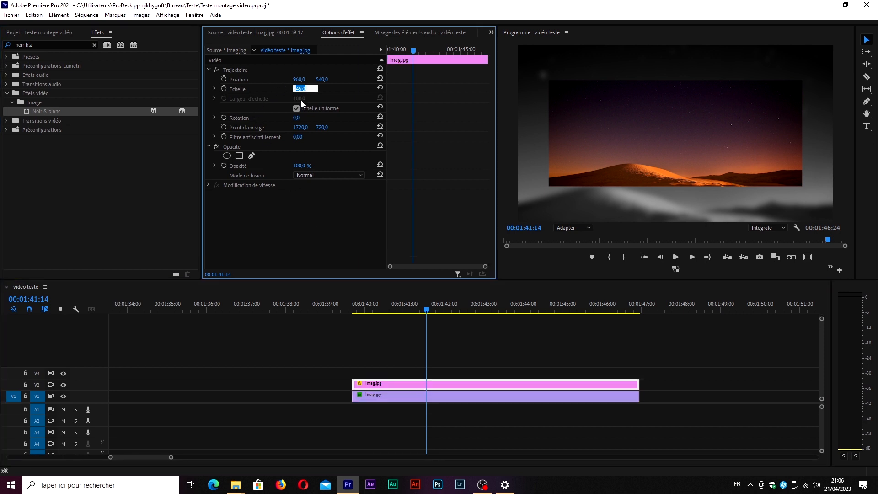
pyautogui.write('50')
pyautogui.press('Return')
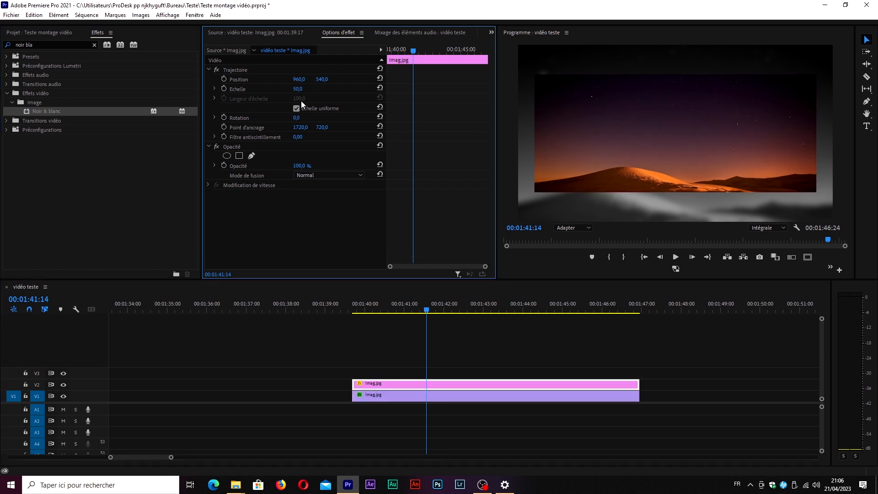
# Step: With the playhead at 00:01:42:20, set the scale (Echelle) of the V2 clip to 48 and of the V1 clip to 84
pyautogui.moveTo(427, 313); pyautogui.dragTo(476, 338)
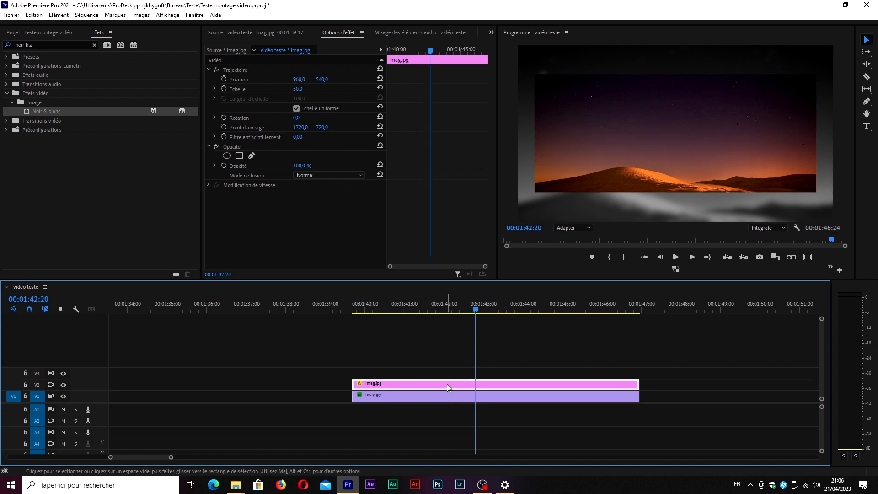
pyautogui.moveTo(297, 88); pyautogui.dragTo(296, 89)
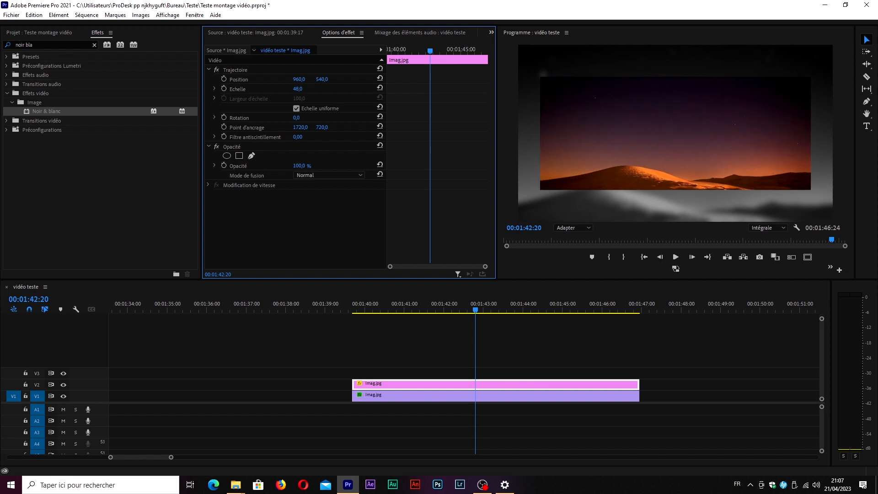
pyautogui.click(452, 396)
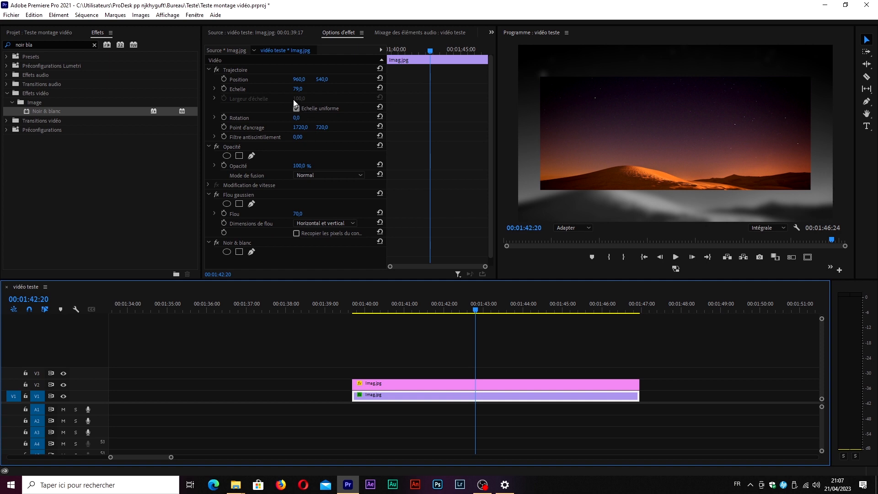
pyautogui.moveTo(297, 89)
pyautogui.mouseDown()
pyautogui.moveTo(316, 89)
pyautogui.moveTo(302, 87)
pyautogui.mouseUp()
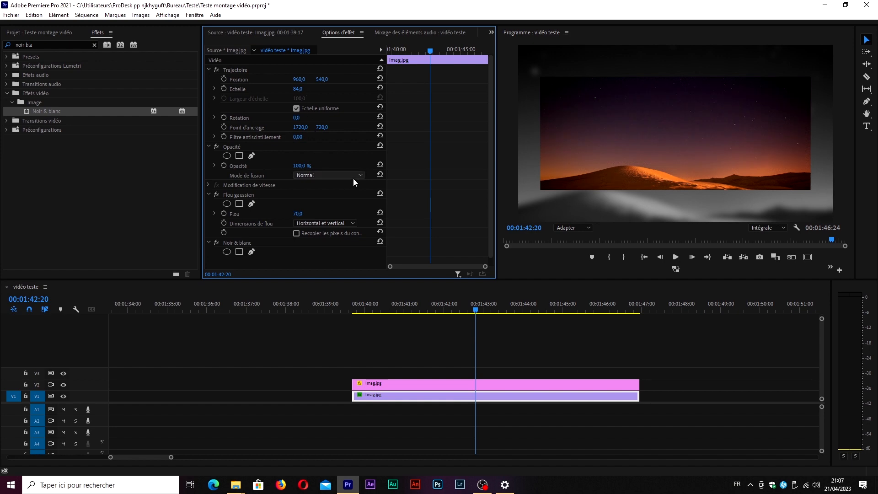